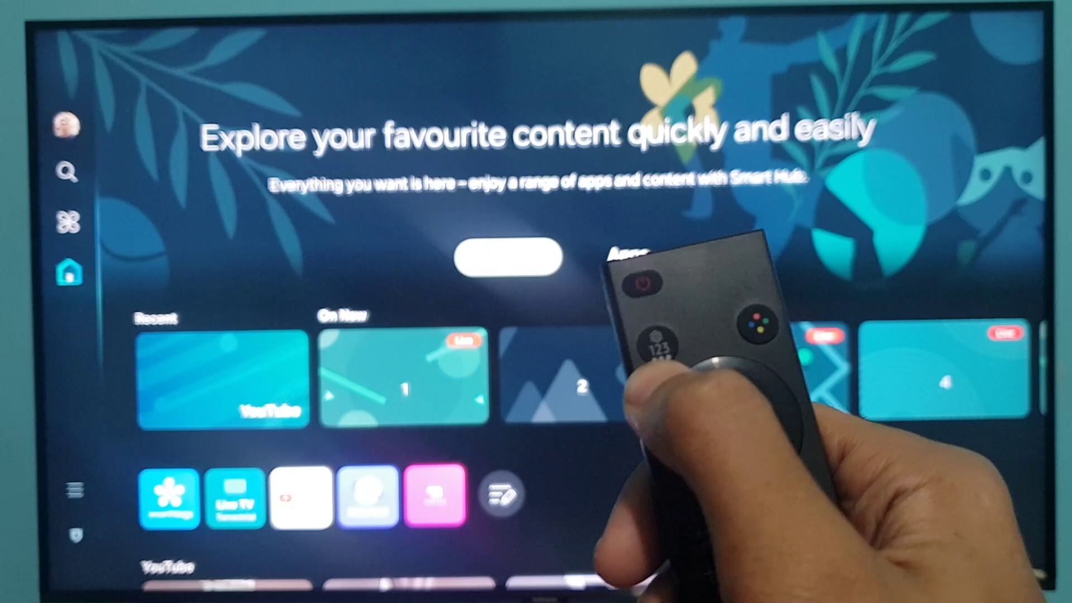
# Bring up the quick settings panel from the TV's Menu shortcuts
pyautogui.press('Menu')
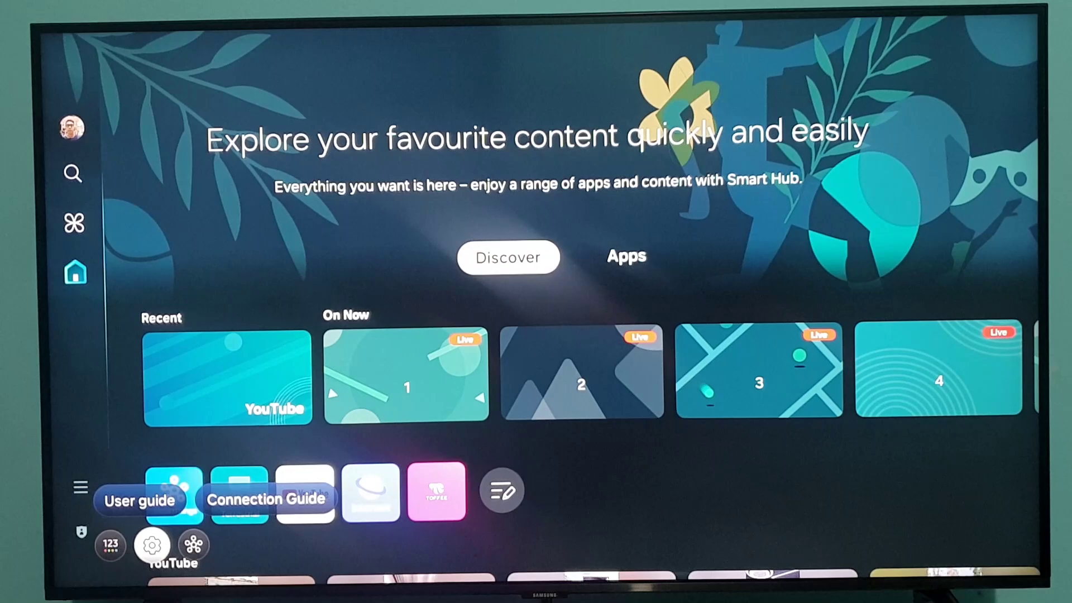
pyautogui.press('Return')
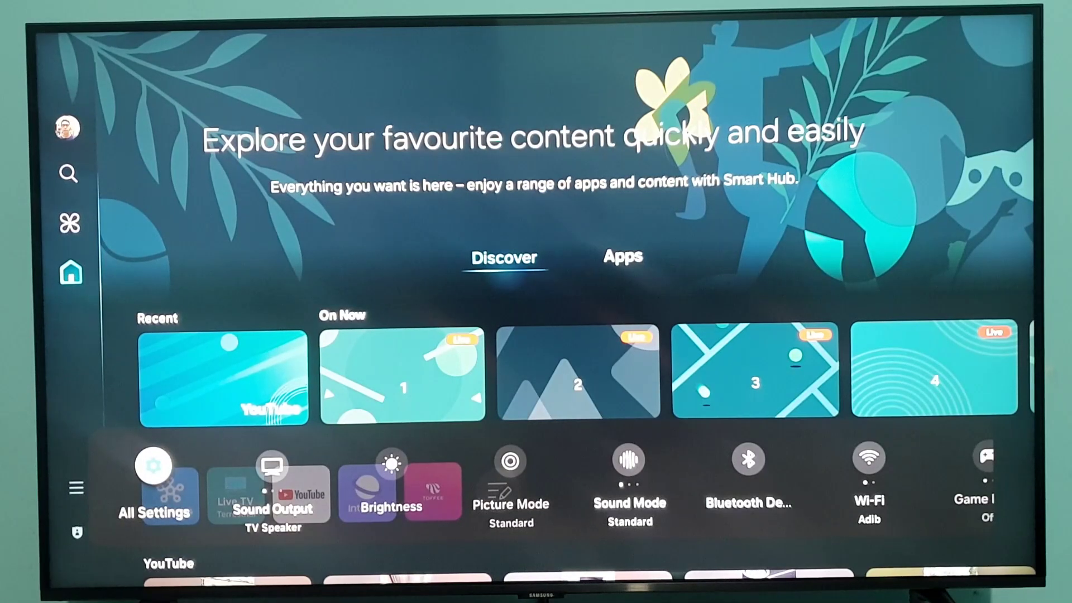
# Open All Settings and enter the General & Privacy section
pyautogui.press('Return')
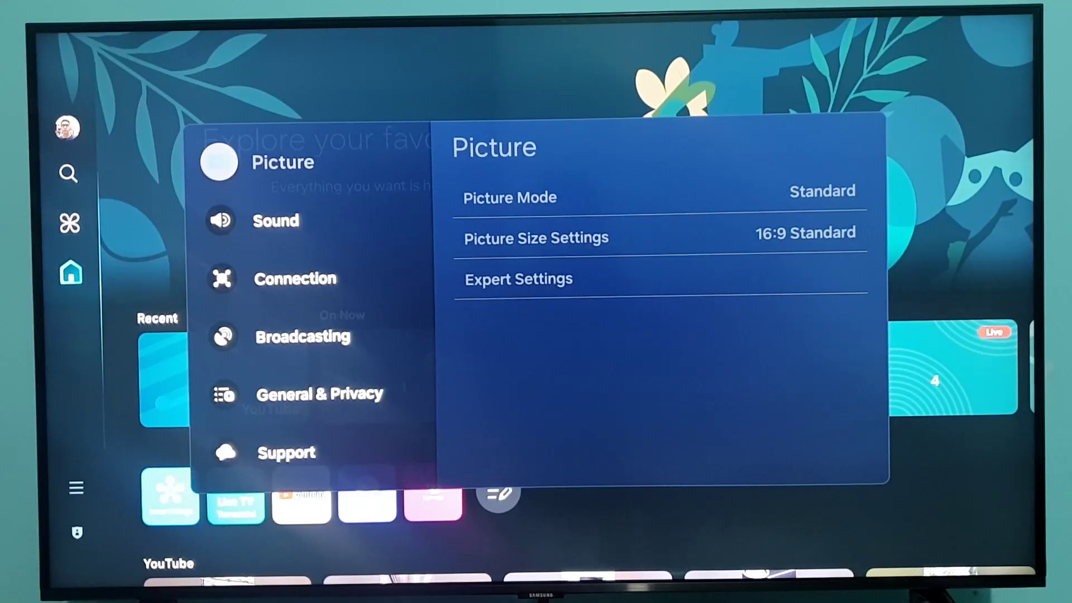
pyautogui.press('Down')
pyautogui.press('Down')
pyautogui.press('Down')
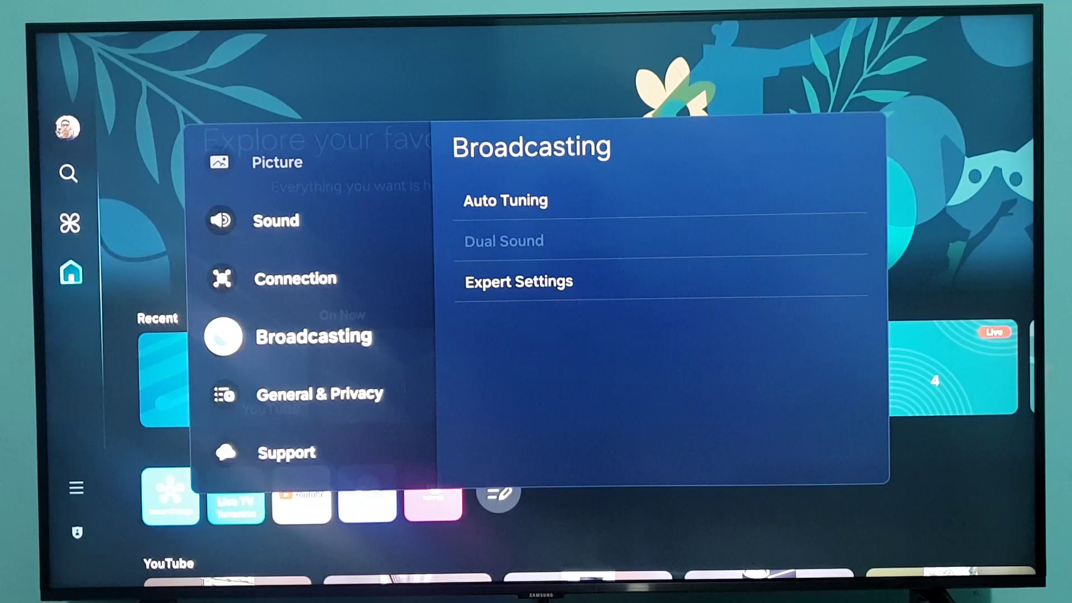
pyautogui.press('Down')
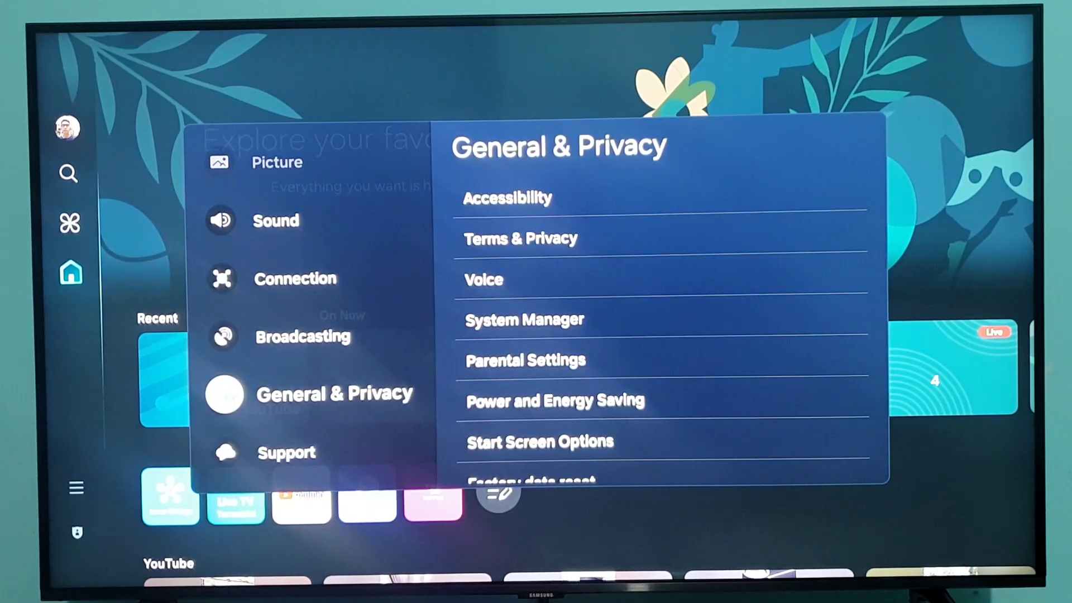
pyautogui.press('Right')
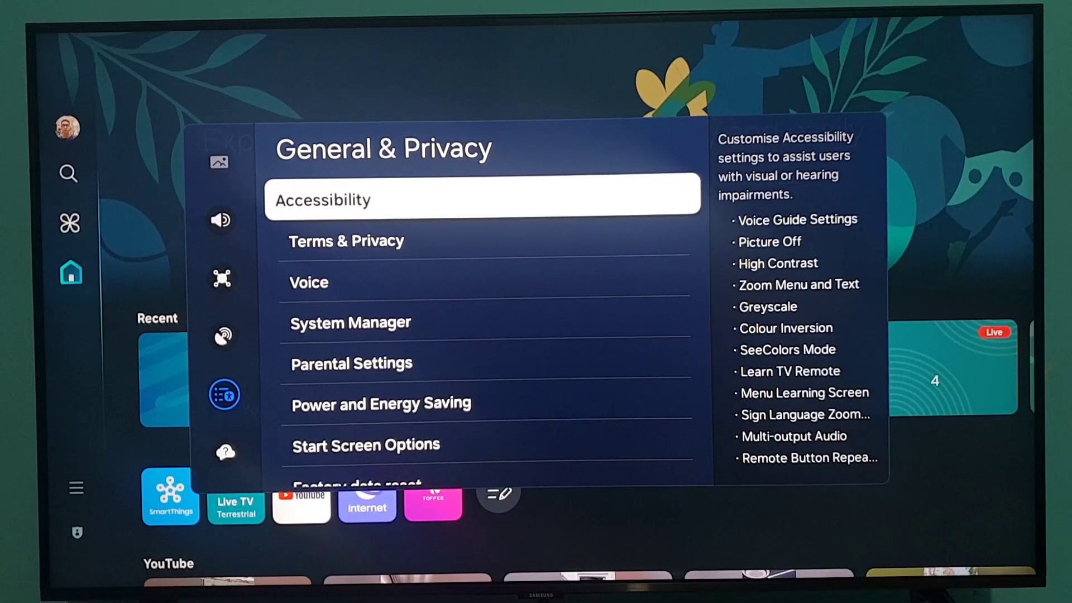
# Open Accessibility and move down its list toward Multi-output Audio
pyautogui.press('Return')
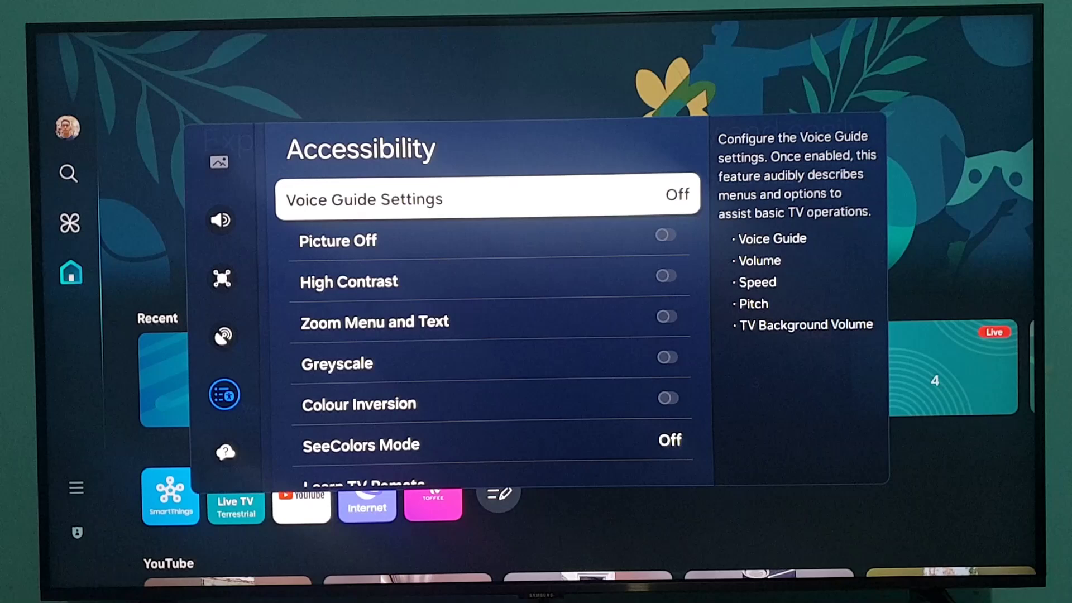
pyautogui.press('Down')
pyautogui.press('Down')
pyautogui.press('Down')
pyautogui.press('Down')
pyautogui.press('Down')
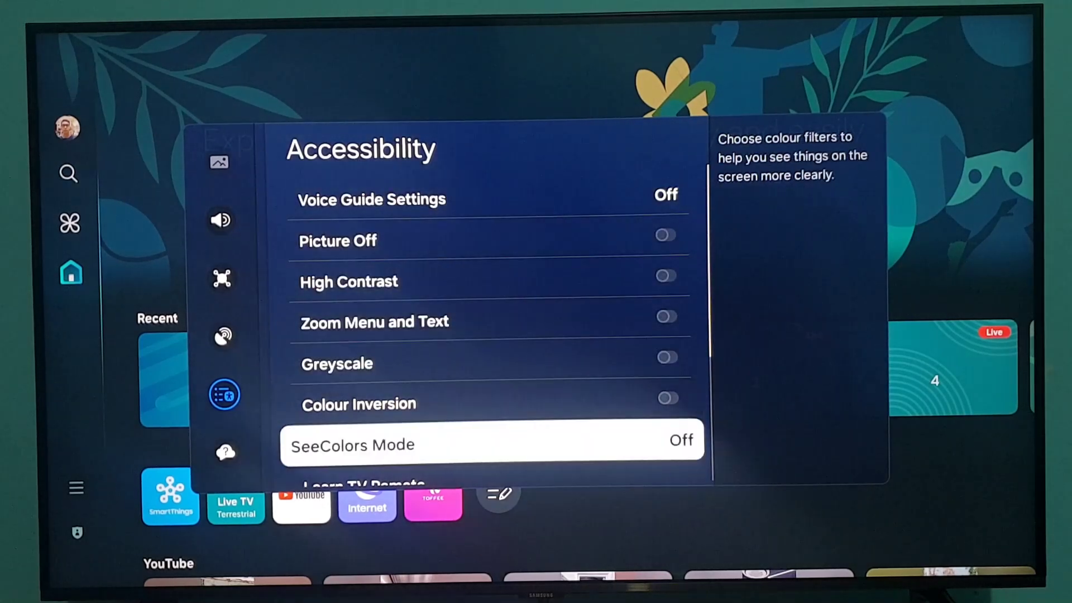
pyautogui.press('Down')
pyautogui.press('Down')
pyautogui.press('Down')
pyautogui.press('Down')
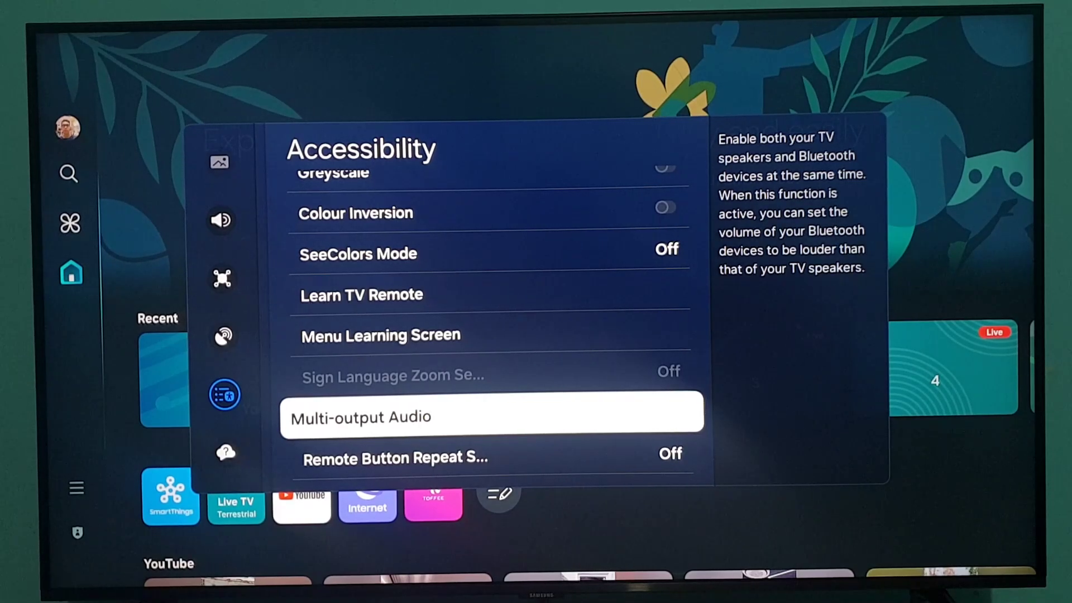
# Switch Multi-output Audio on and browse the scanned Bluetooth devices, including AWEI KA5
pyautogui.press('Return')
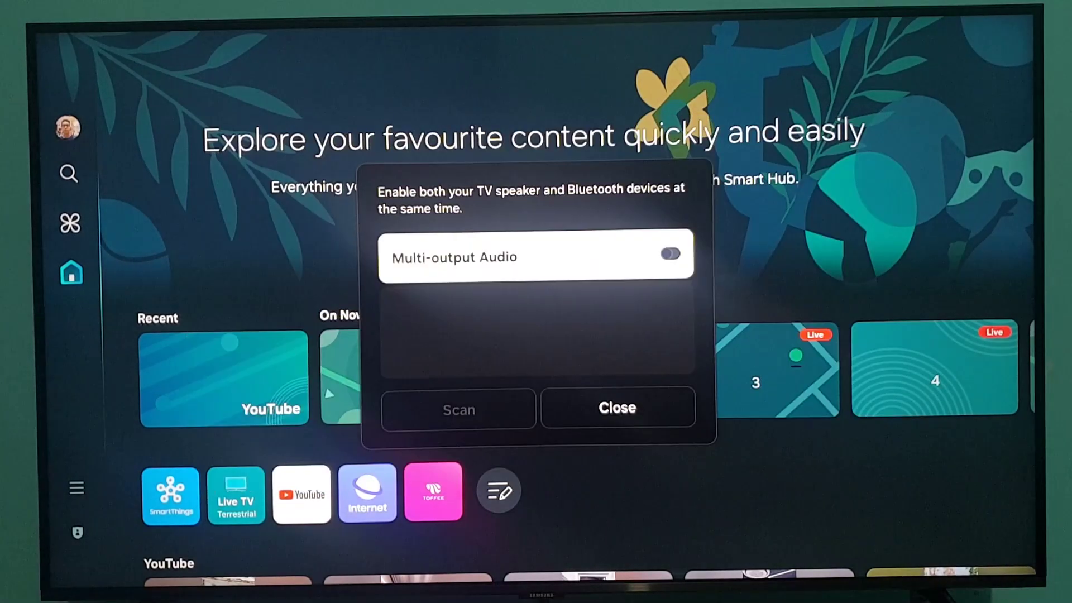
pyautogui.press('Return')
pyautogui.press('Down')
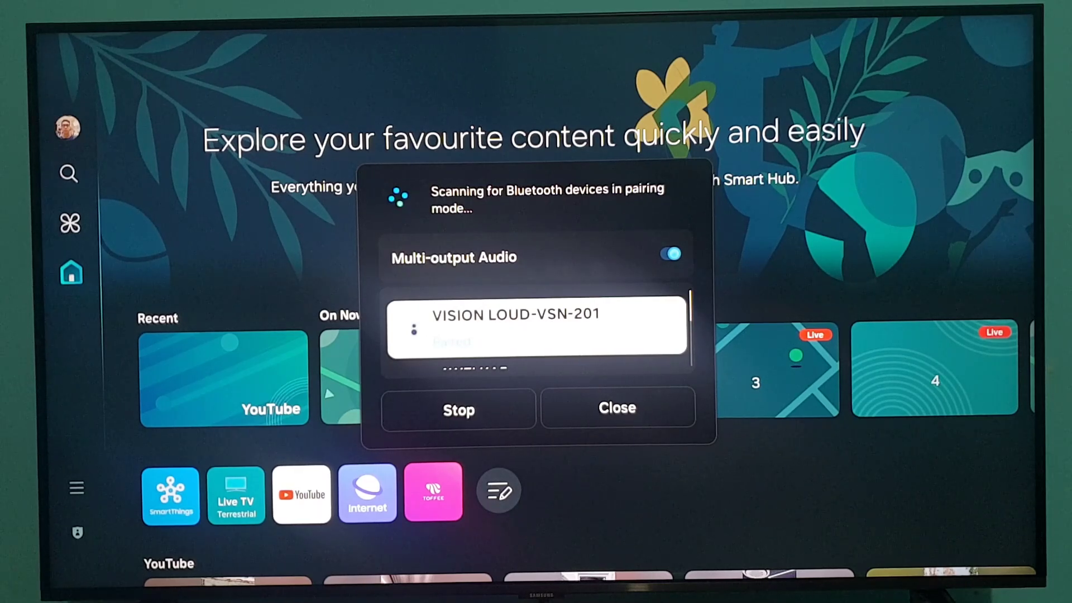
pyautogui.press('Down')
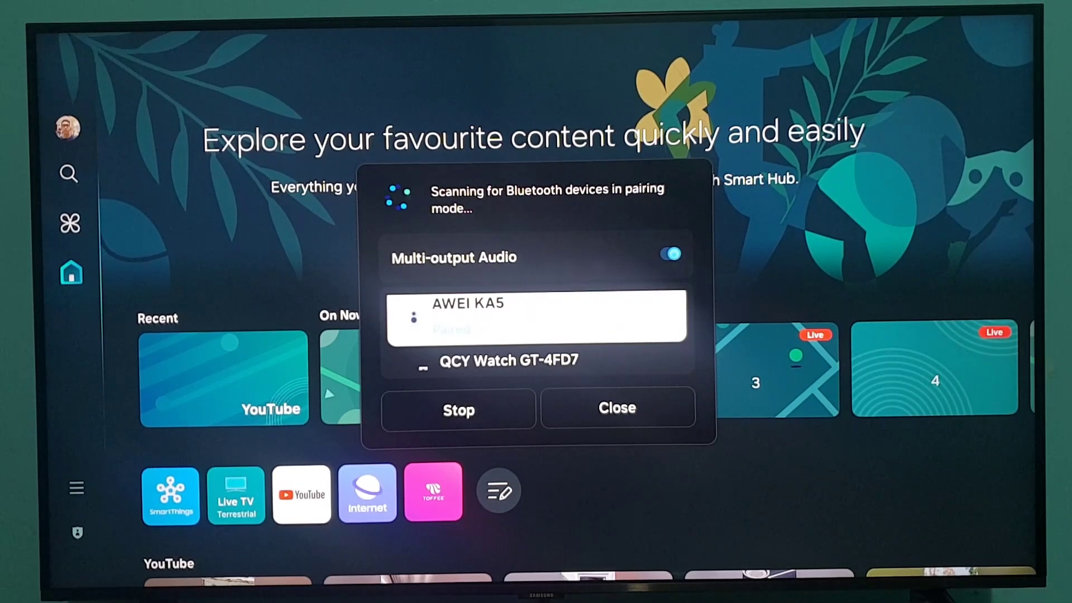
pyautogui.press('Down')
pyautogui.press('Escape')
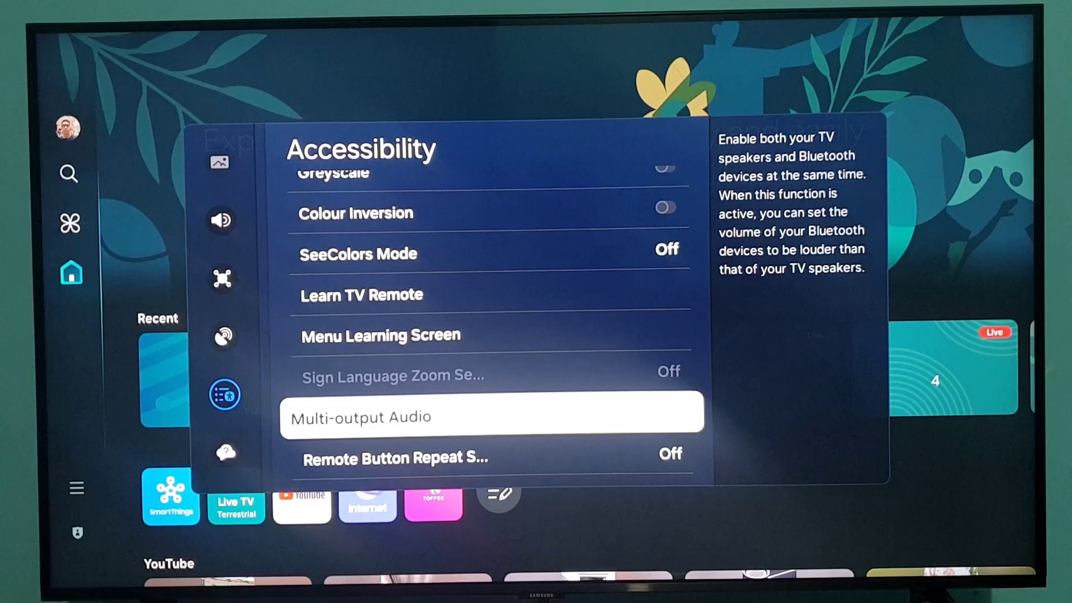